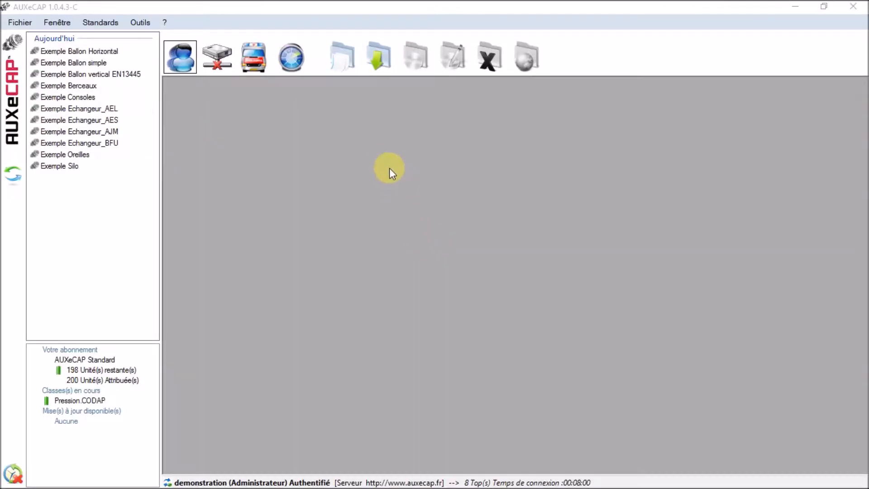
Step: Start a new equipment from the Ballon simple template and name it "Ballon simple"
{"action": "left_click", "coordinate": [341, 63]}
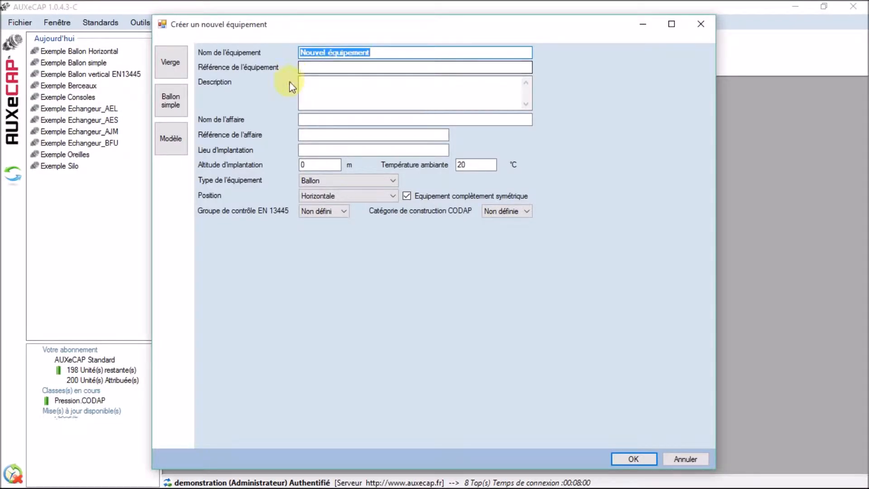
{"action": "left_click", "coordinate": [169, 96]}
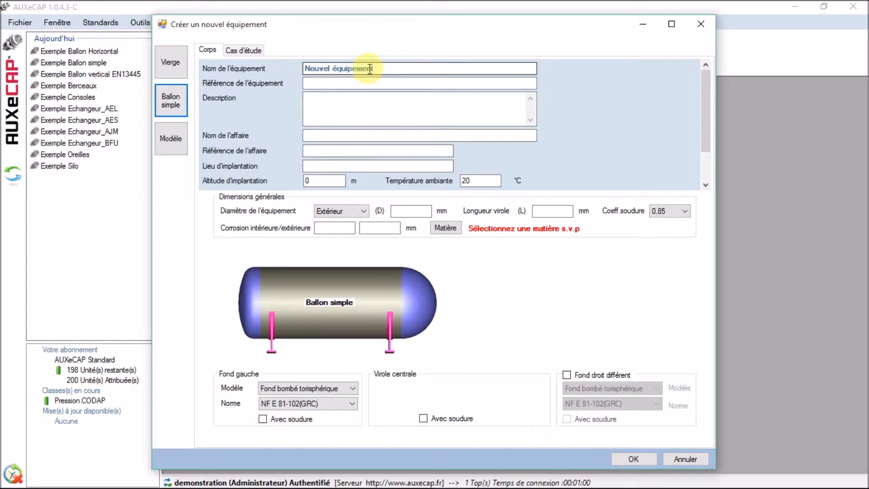
{"action": "left_click_drag", "start_coordinate": [369, 69], "coordinate": [290, 64]}
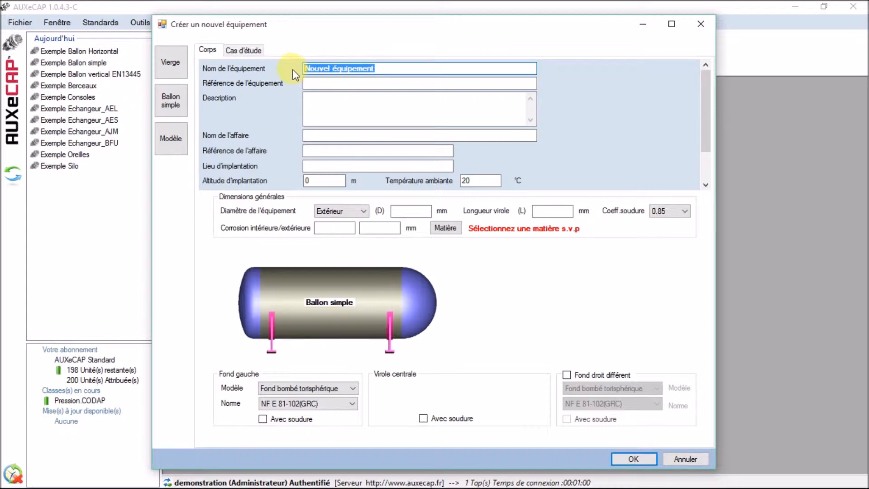
{"action": "type", "text": "Ball"}
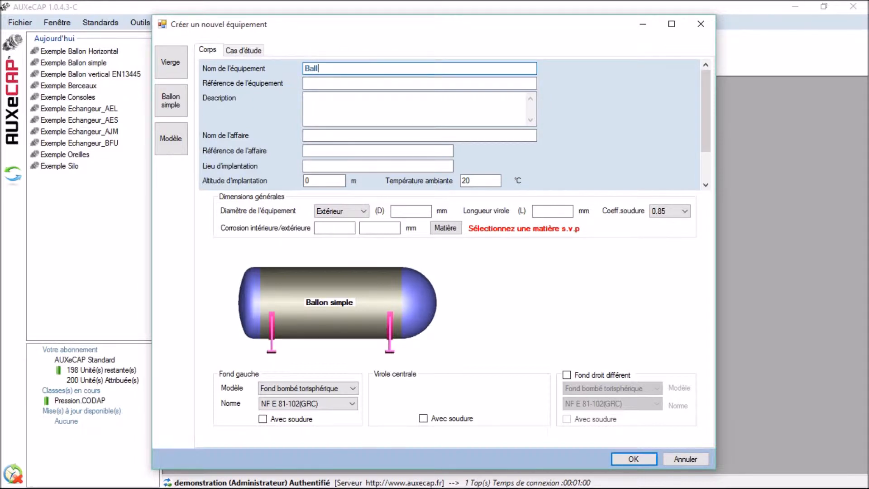
{"action": "type", "text": "on simple"}
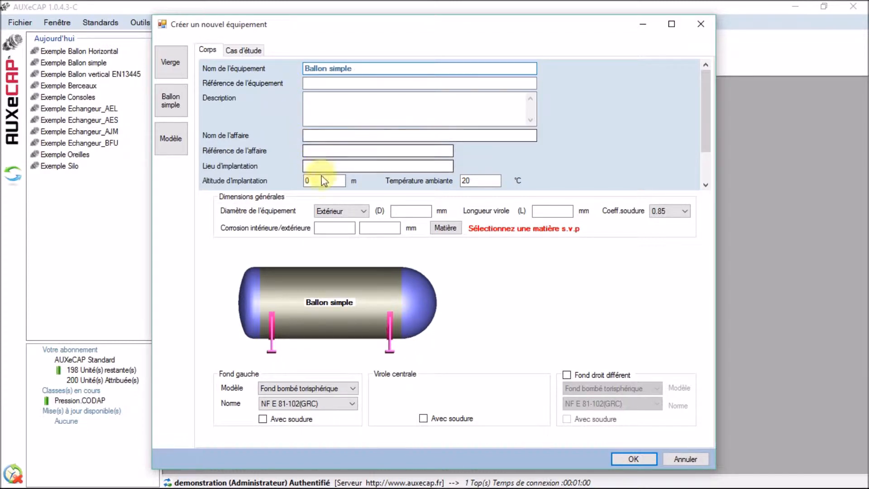
Step: Set the vessel's outside diameter to 1000 mm, shell length to 2000 mm and internal corrosion allowance to 1.5 mm
{"action": "left_click", "coordinate": [395, 210]}
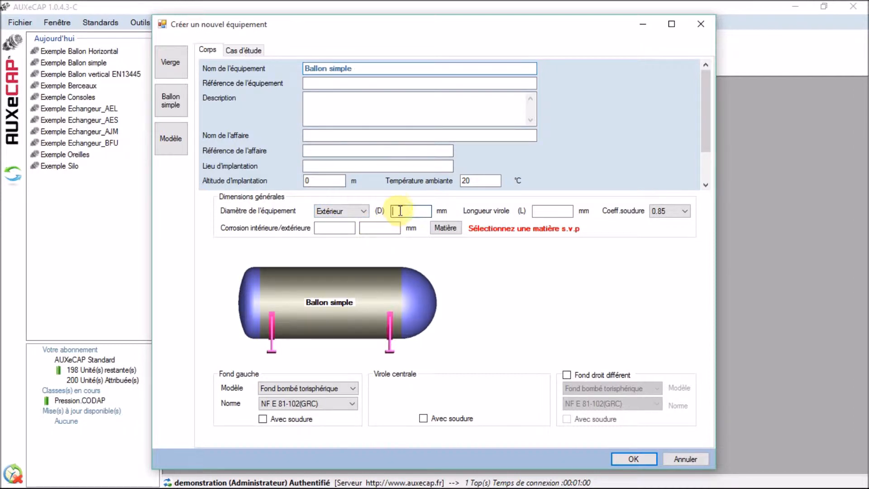
{"action": "type", "text": "1000"}
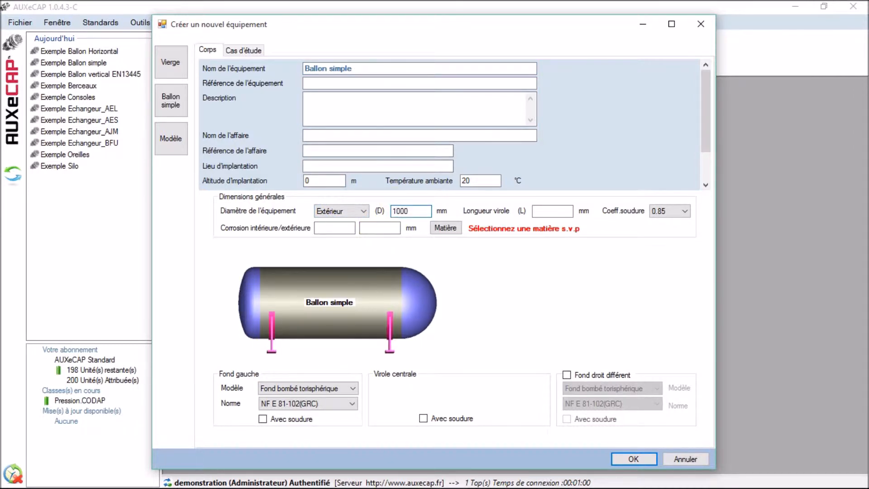
{"action": "key", "text": "Tab"}
{"action": "type", "text": "2000"}
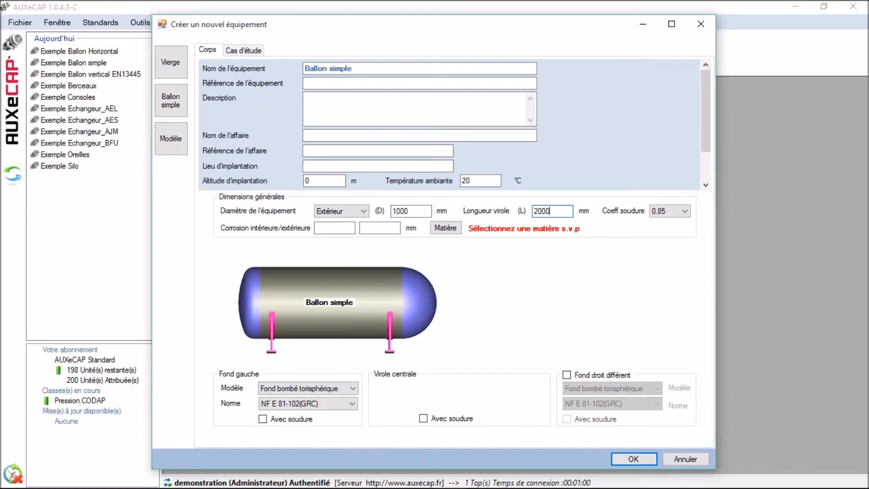
{"action": "left_click", "coordinate": [346, 223]}
{"action": "type", "text": "1.5"}
Step: Assign material P265GH (+N) from NF EN 10028-2 (12/2003), searching for P265GH with the process filtered to Laminé
{"action": "left_click", "coordinate": [438, 226]}
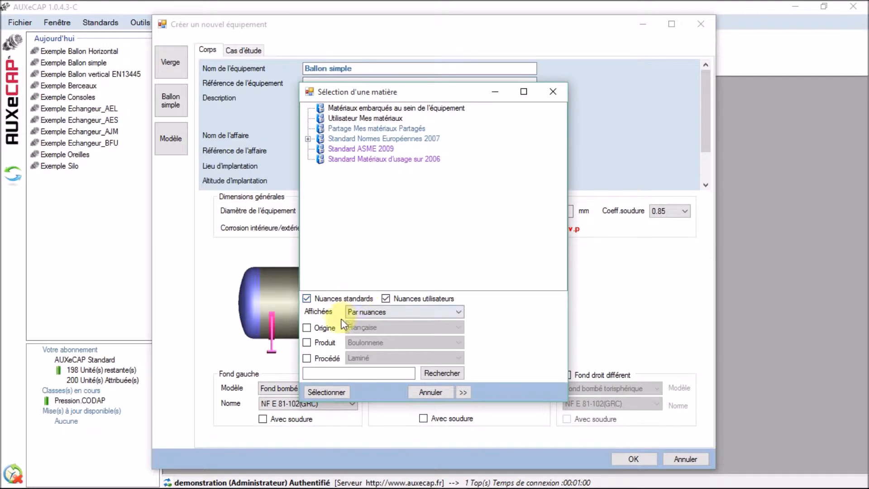
{"action": "left_click", "coordinate": [307, 358]}
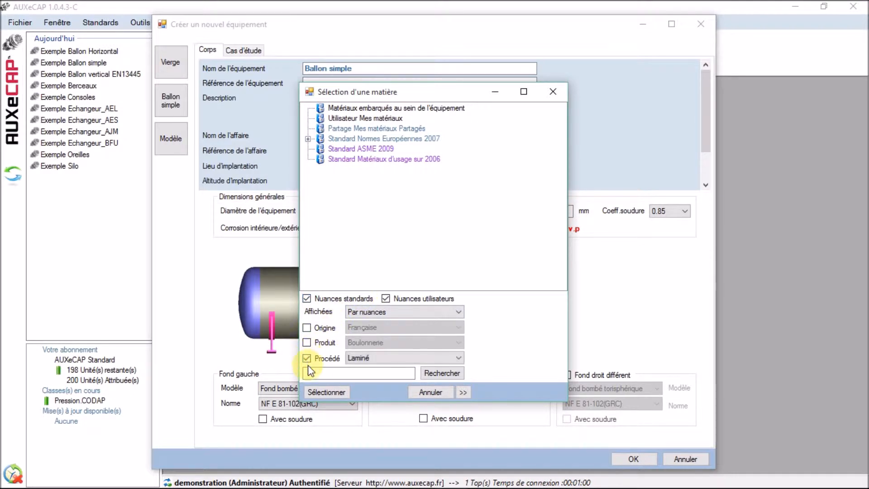
{"action": "left_click", "coordinate": [309, 372]}
{"action": "type", "text": "P265"}
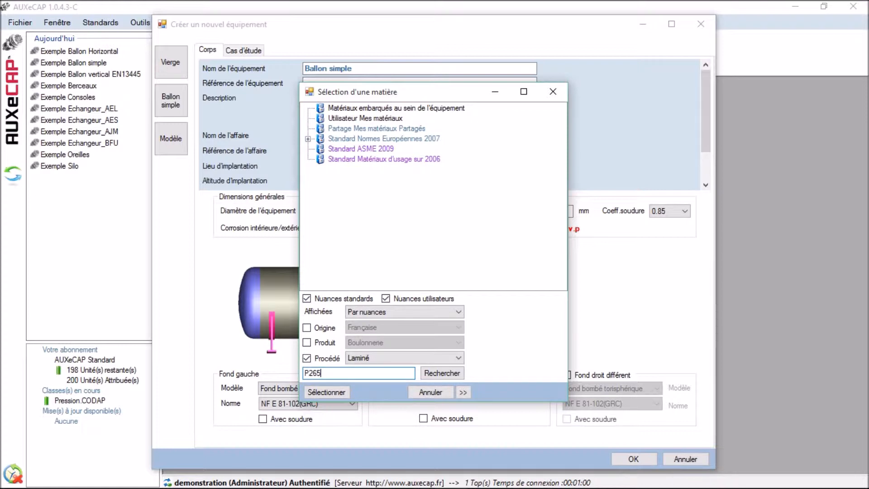
{"action": "type", "text": "GH"}
{"action": "left_click", "coordinate": [431, 373]}
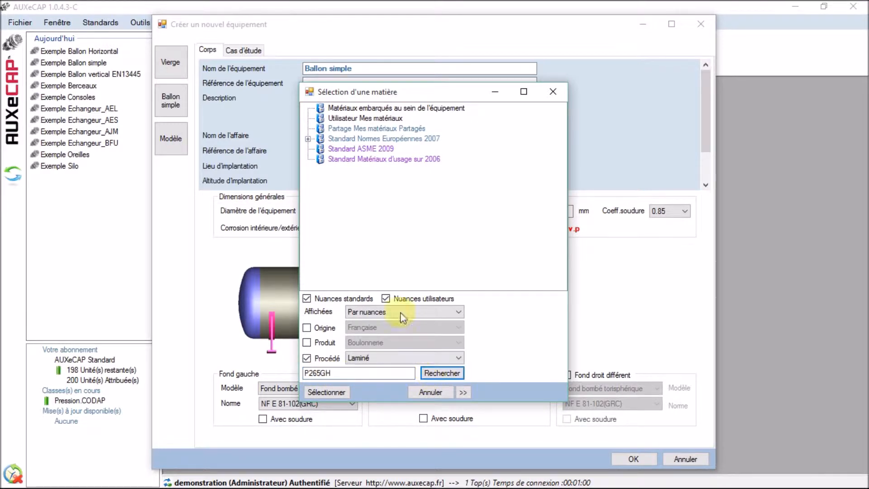
{"action": "left_click", "coordinate": [308, 139]}
{"action": "left_click", "coordinate": [320, 149]}
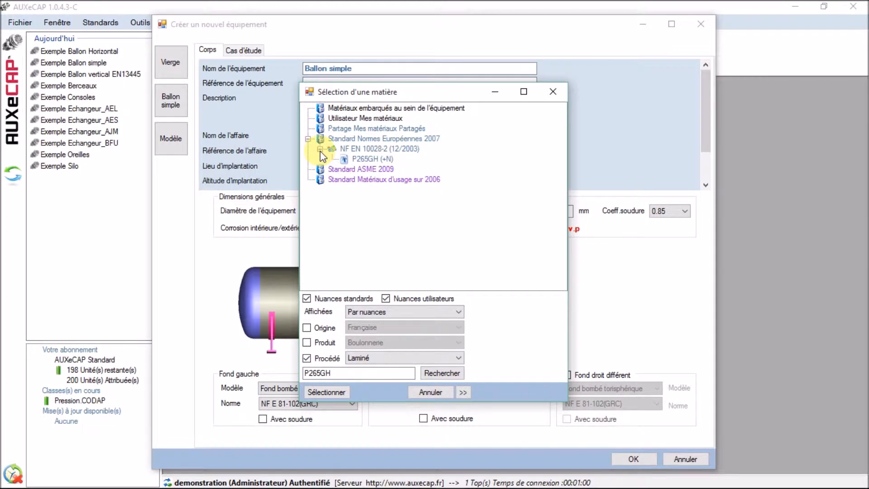
{"action": "left_click", "coordinate": [349, 159]}
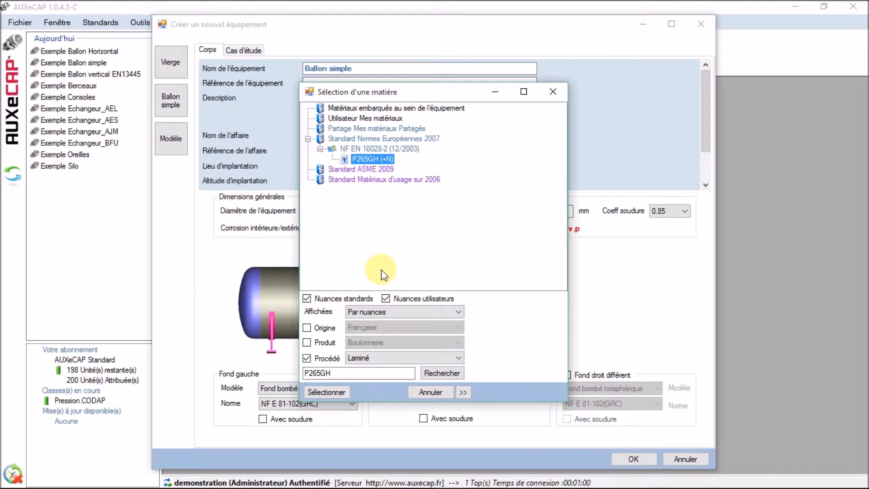
{"action": "left_click", "coordinate": [326, 391]}
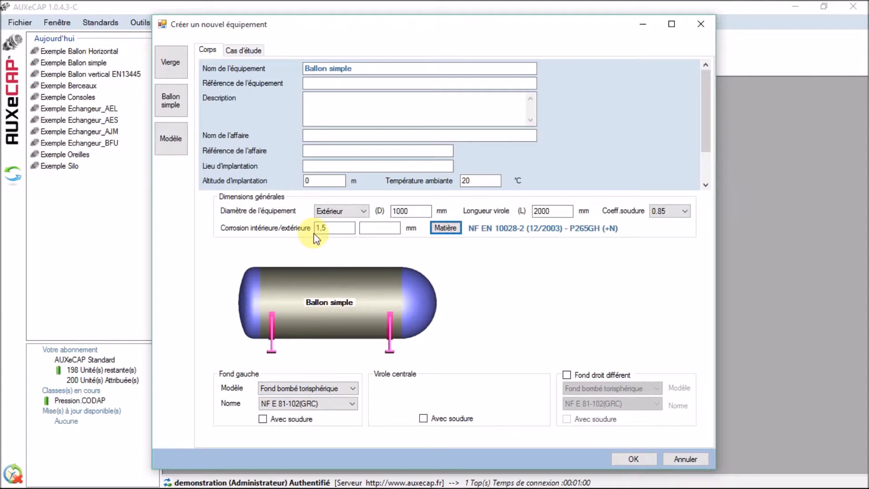
{"action": "left_click", "coordinate": [252, 49]}
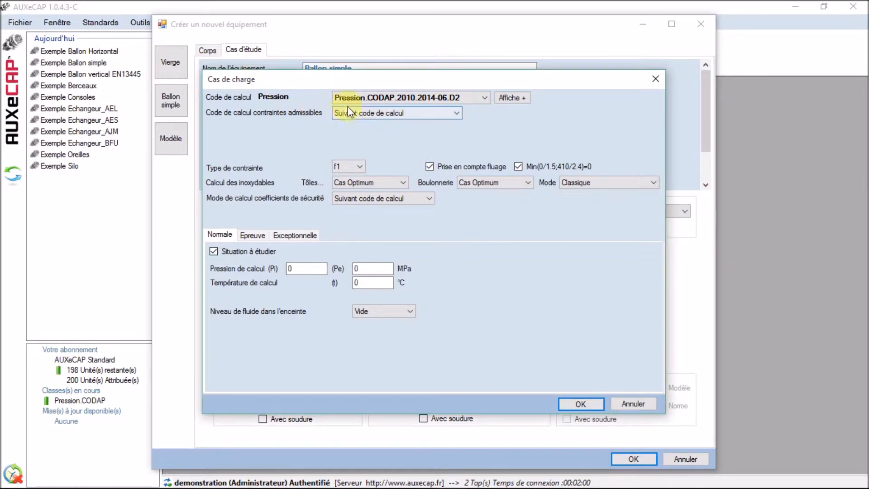
{"action": "left_click", "coordinate": [486, 99]}
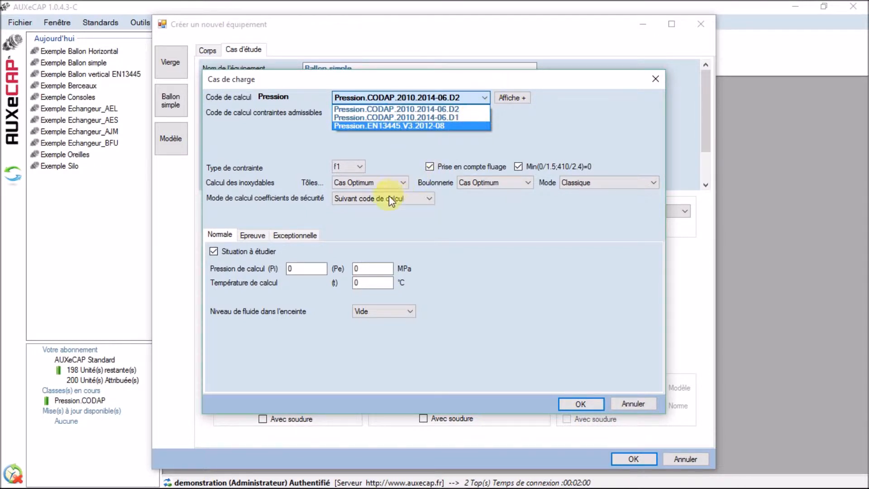
{"action": "left_click", "coordinate": [302, 268]}
{"action": "left_click_drag", "start_coordinate": [297, 268], "coordinate": [277, 273]}
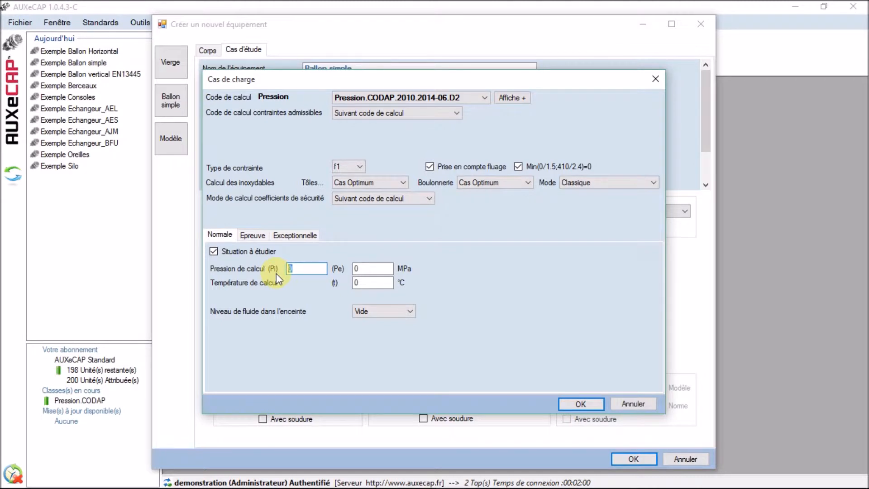
{"action": "type", "text": "1.5"}
{"action": "key", "text": "Tab"}
{"action": "type", "text": "0.1"}
{"action": "key", "text": "Tab"}
{"action": "type", "text": "150"}
Step: Set the internal calculation pressure of the test situation (Epreuve) to 1.75 MPa
{"action": "left_click", "coordinate": [252, 235]}
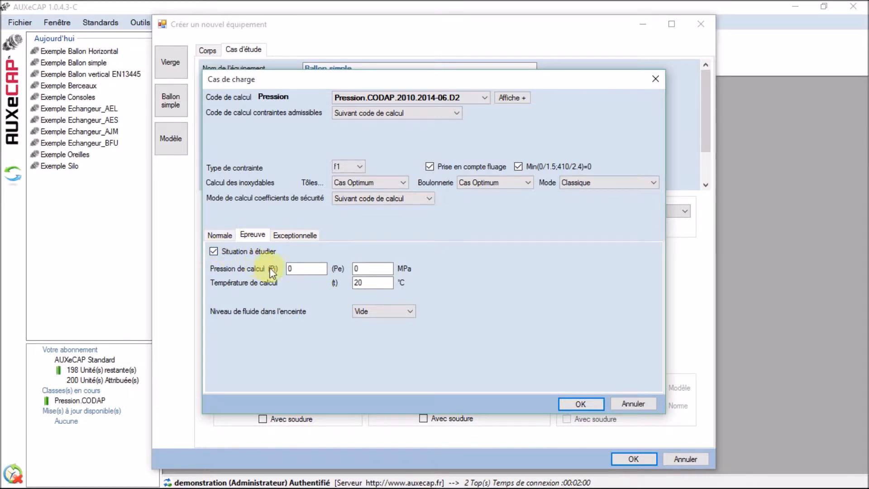
{"action": "double_click", "coordinate": [287, 269]}
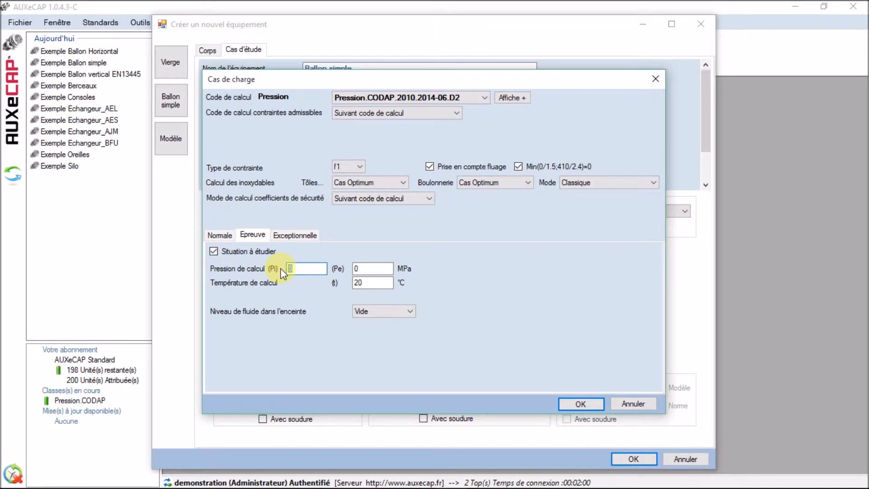
{"action": "type", "text": "1.75"}
Step: Set the exceptional situation to 2.5 MPa internal pressure at 190 °C and finish creating the equipment, with its window maximized
{"action": "left_click", "coordinate": [295, 235]}
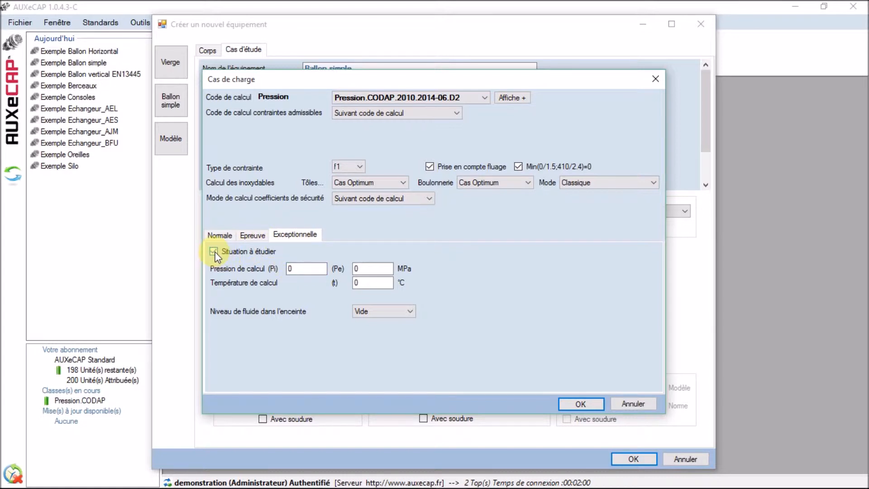
{"action": "left_click", "coordinate": [299, 268]}
{"action": "double_click", "coordinate": [283, 270]}
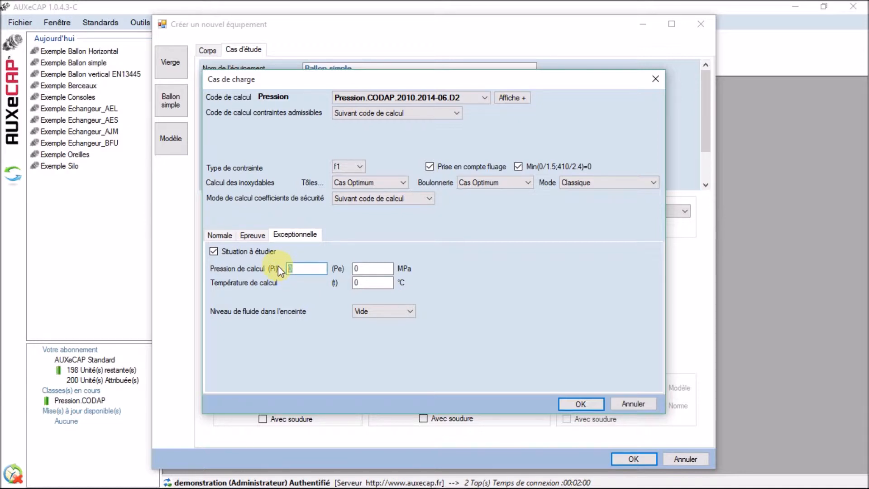
{"action": "type", "text": "2.5"}
{"action": "key", "text": "Tab"}
{"action": "key", "text": "Tab"}
{"action": "type", "text": "190"}
{"action": "left_click", "coordinate": [580, 404]}
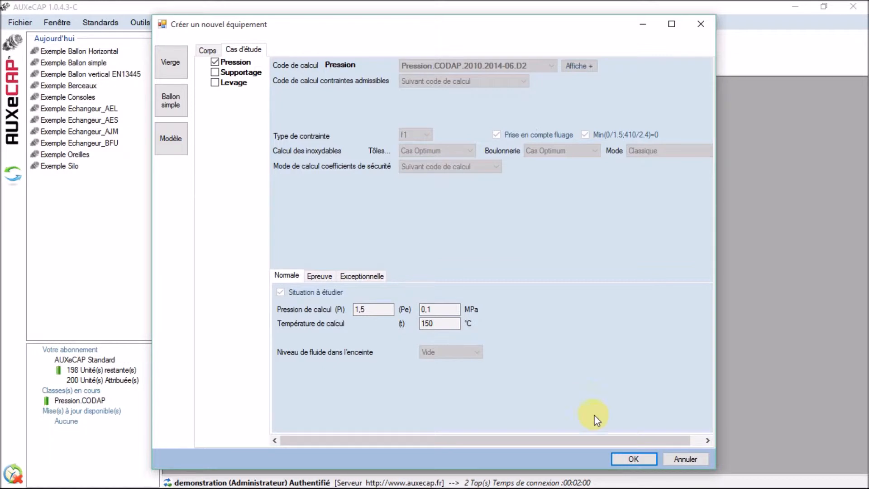
{"action": "left_click", "coordinate": [645, 458]}
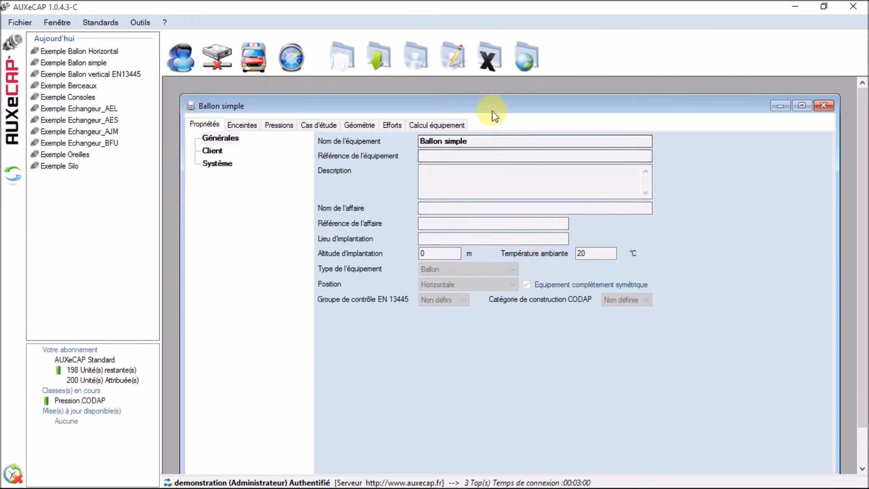
{"action": "double_click", "coordinate": [490, 104]}
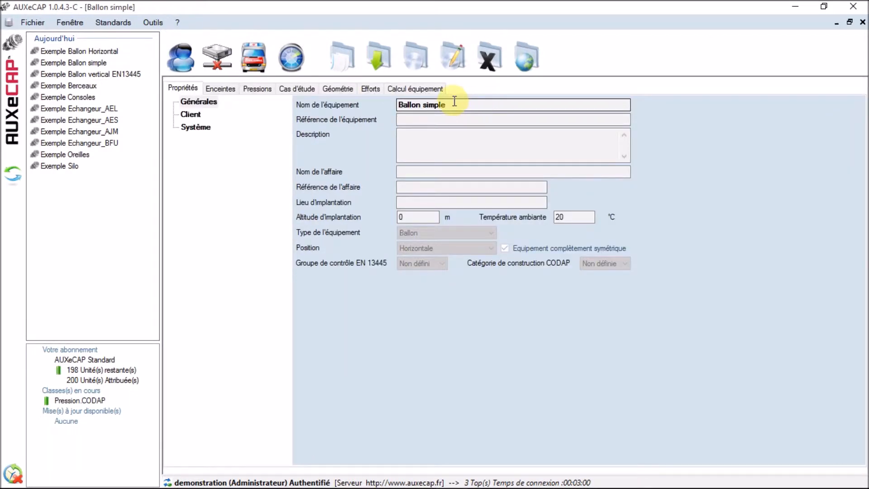
Step: Review the properties of the FondGauche element in the geometry and save the equipment as Ballon simple.amg
{"action": "left_click", "coordinate": [338, 88]}
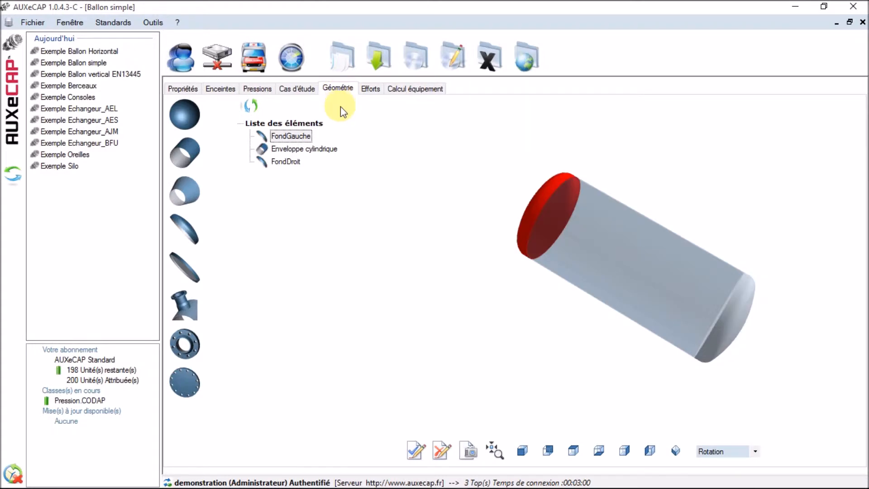
{"action": "double_click", "coordinate": [300, 135]}
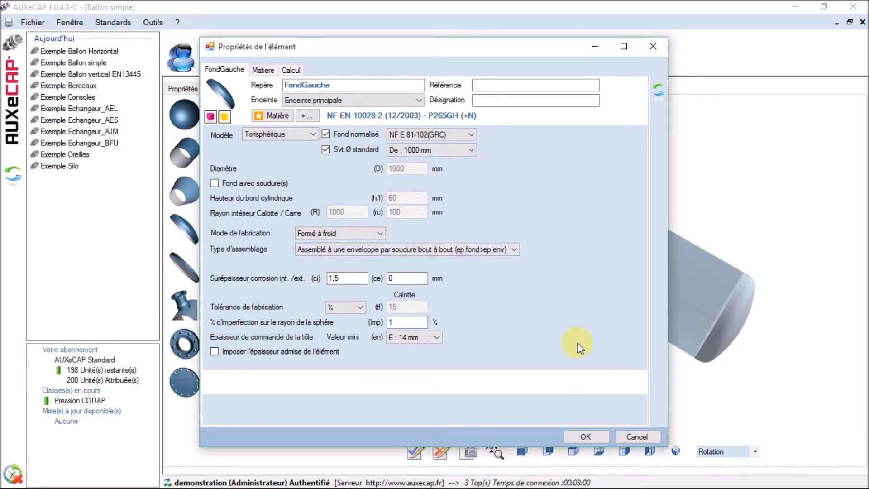
{"action": "left_click", "coordinate": [600, 435]}
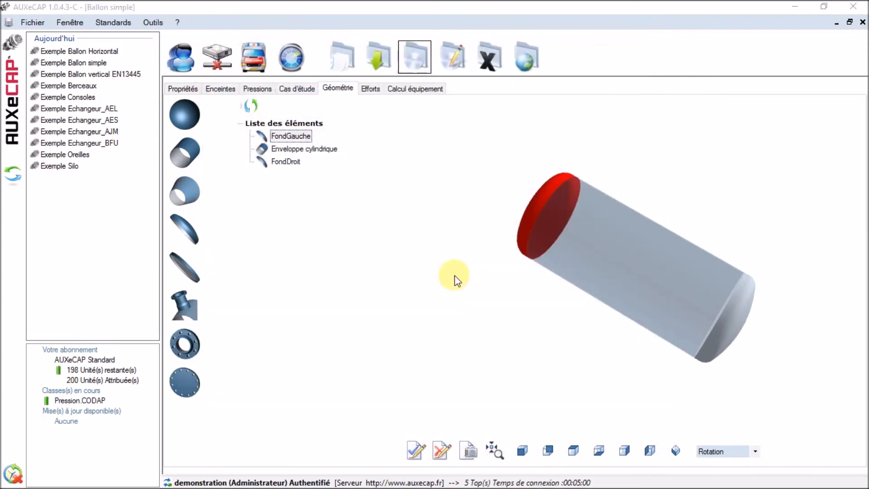
{"action": "left_click", "coordinate": [405, 61]}
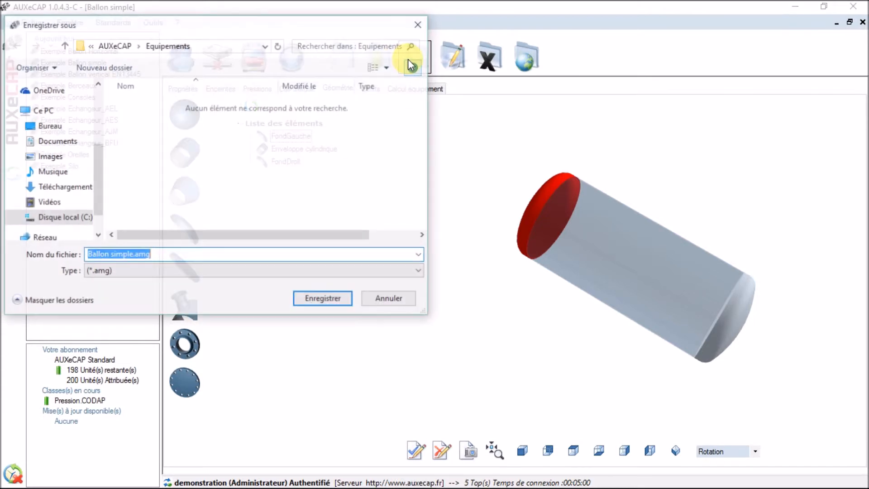
{"action": "left_click", "coordinate": [317, 299]}
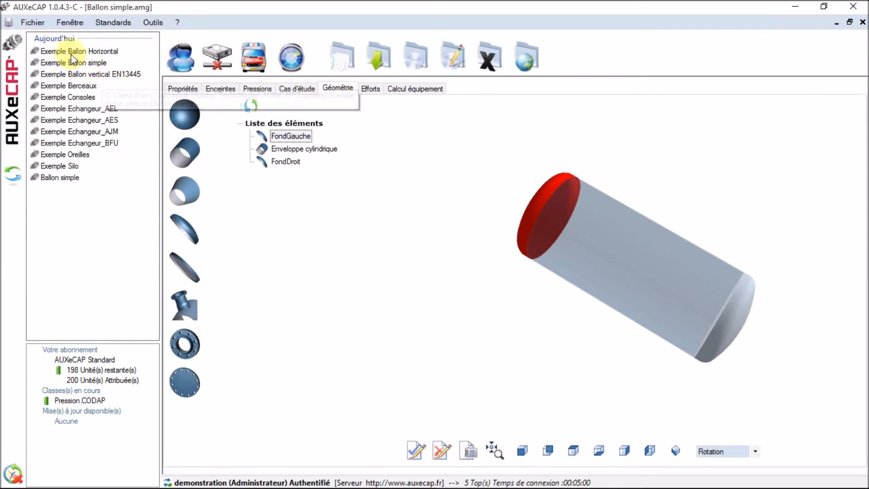
Step: Generate the calculation note from the Standard template as a Word document saved as Ballon simple_Standard.docx
{"action": "left_click", "coordinate": [36, 25]}
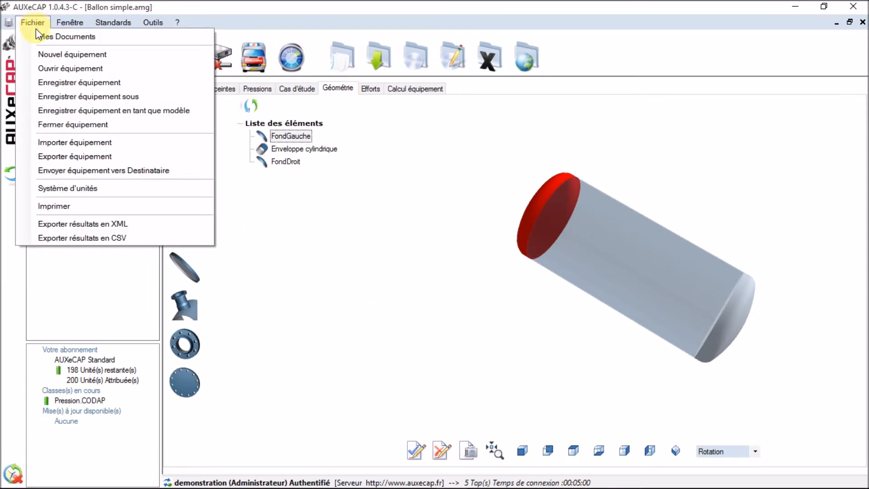
{"action": "left_click", "coordinate": [61, 206]}
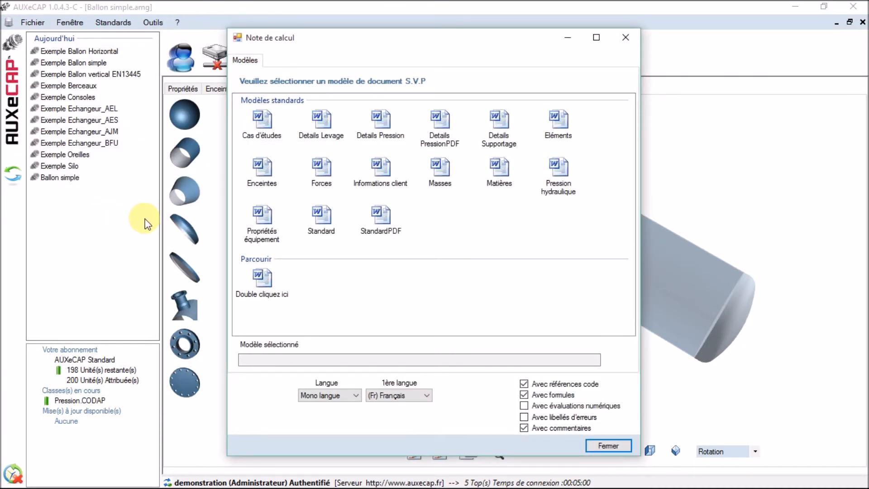
{"action": "left_click", "coordinate": [321, 219]}
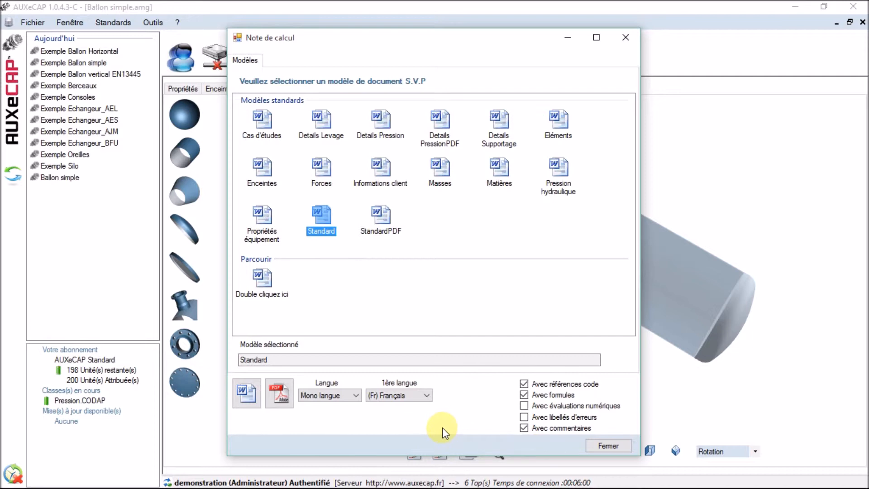
{"action": "left_click", "coordinate": [246, 394]}
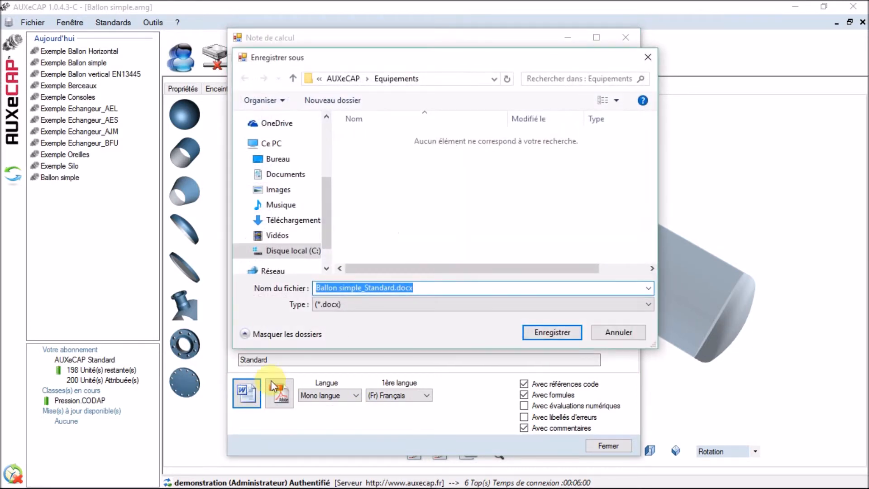
{"action": "left_click", "coordinate": [541, 333]}
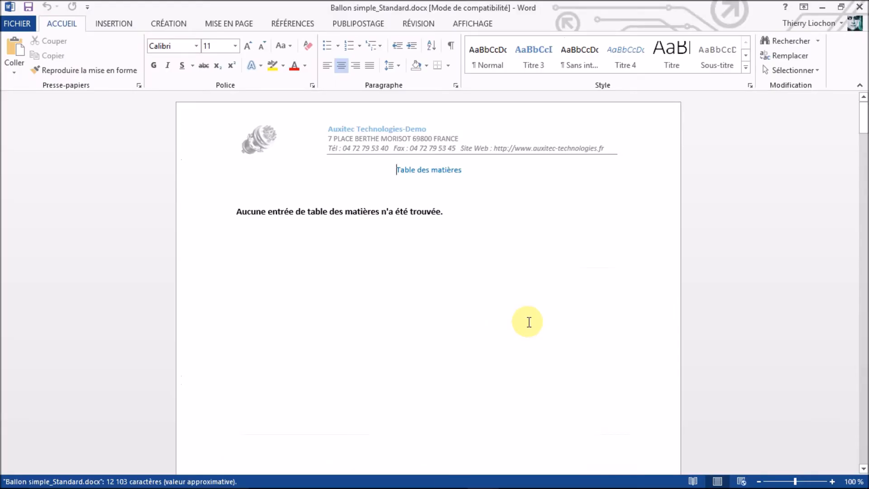
Step: Update the fields of the table of contents (Table des matières) at the start of the calculation note
{"action": "left_click", "coordinate": [402, 212]}
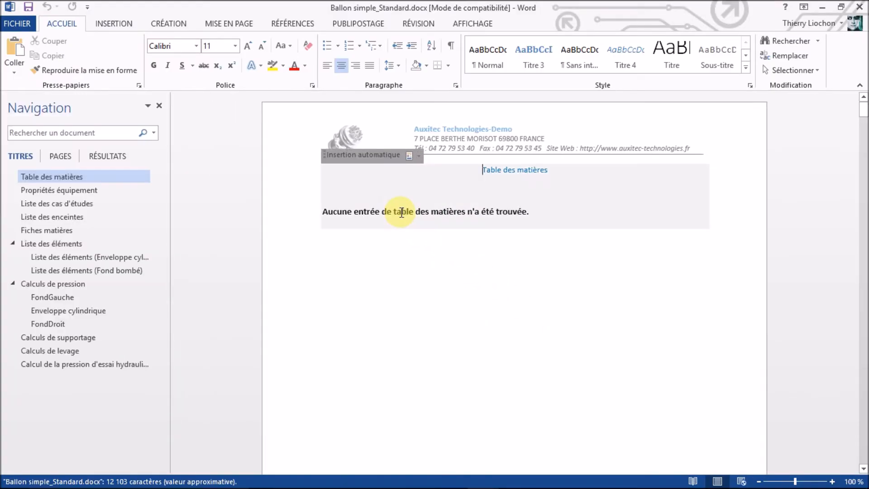
{"action": "right_click", "coordinate": [402, 213]}
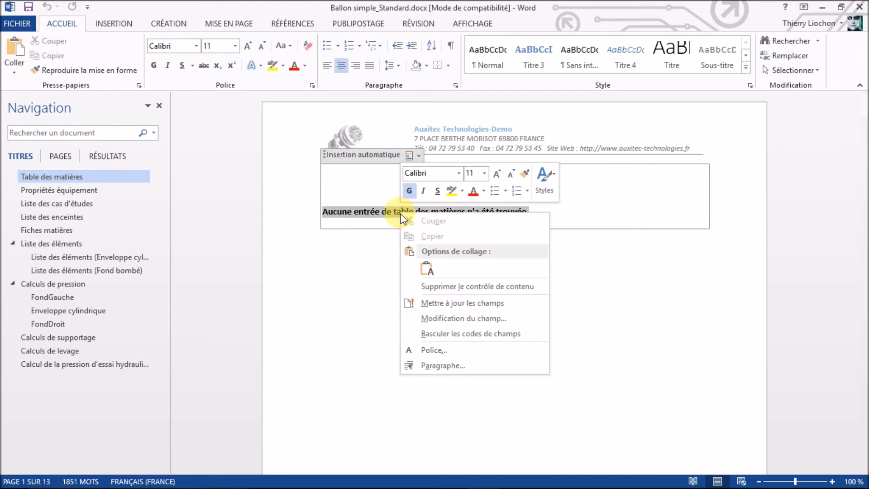
{"action": "left_click", "coordinate": [448, 303]}
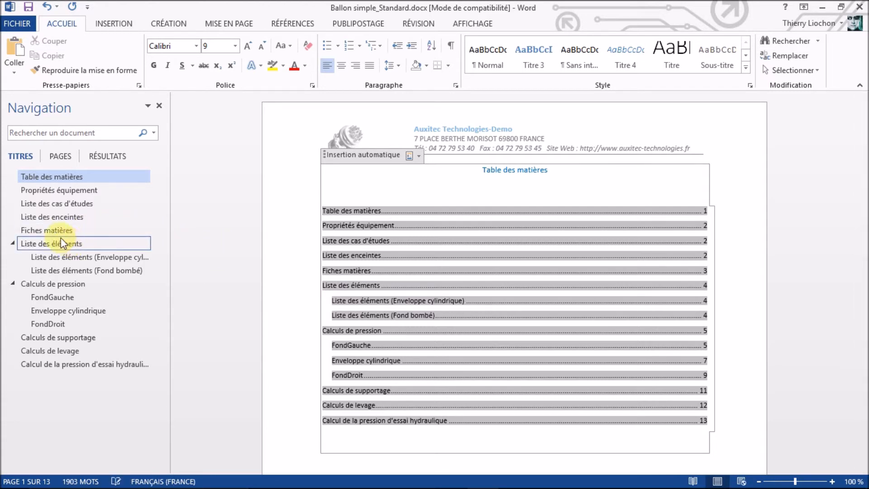
Step: Review the note's material sheets (Fiches matières), element lists, FondGauche pressure calculation and hydraulic test pressure calculation
{"action": "left_click", "coordinate": [59, 231]}
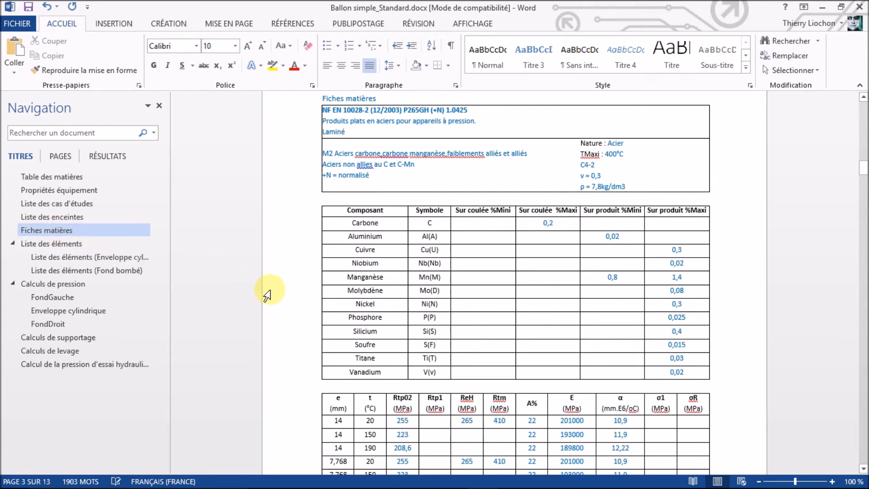
{"action": "scroll", "coordinate": [275, 298], "scroll_direction": "down", "scroll_amount": 1}
{"action": "scroll", "coordinate": [275, 298], "scroll_direction": "down", "scroll_amount": 12}
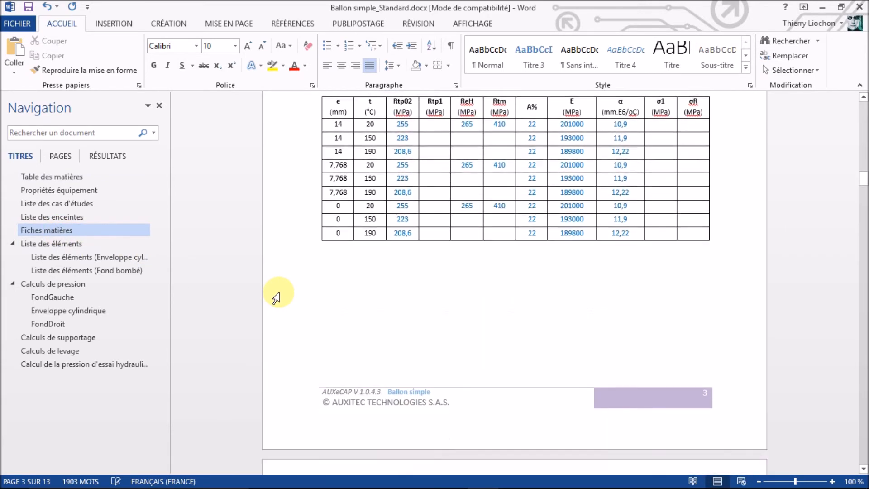
{"action": "scroll", "coordinate": [279, 292], "scroll_direction": "down", "scroll_amount": 11}
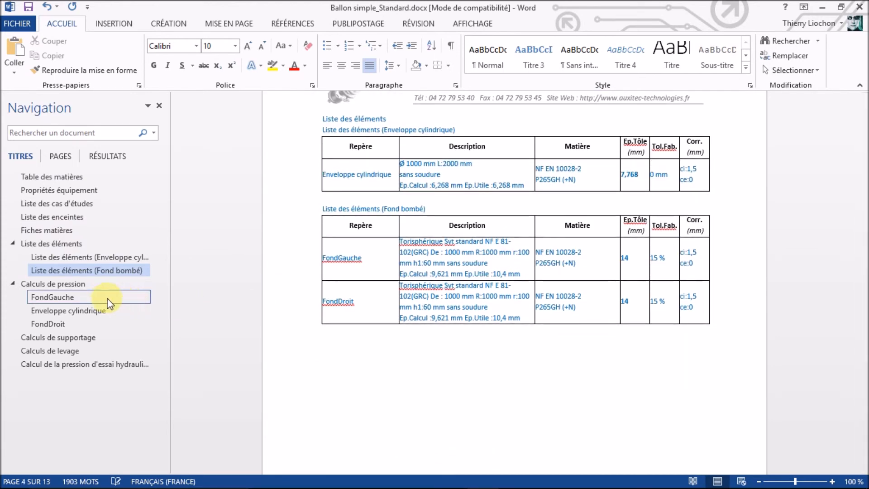
{"action": "left_click", "coordinate": [66, 305]}
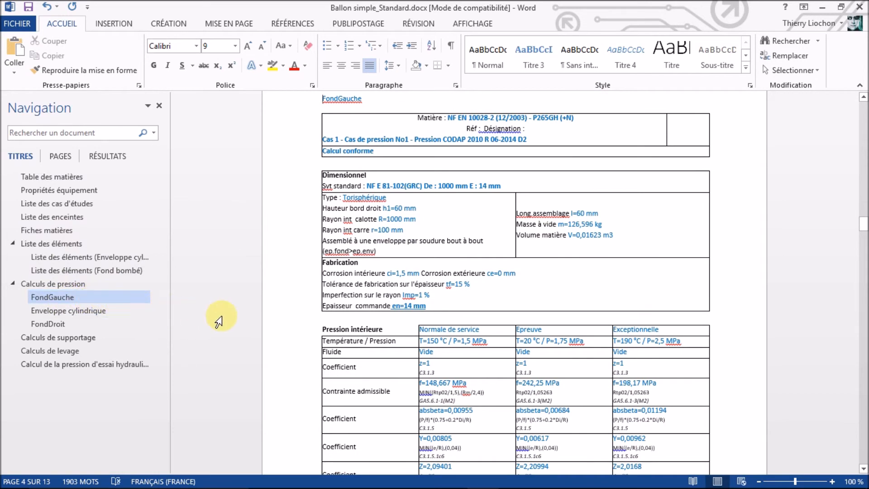
{"action": "scroll", "coordinate": [270, 321], "scroll_direction": "down", "scroll_amount": 8}
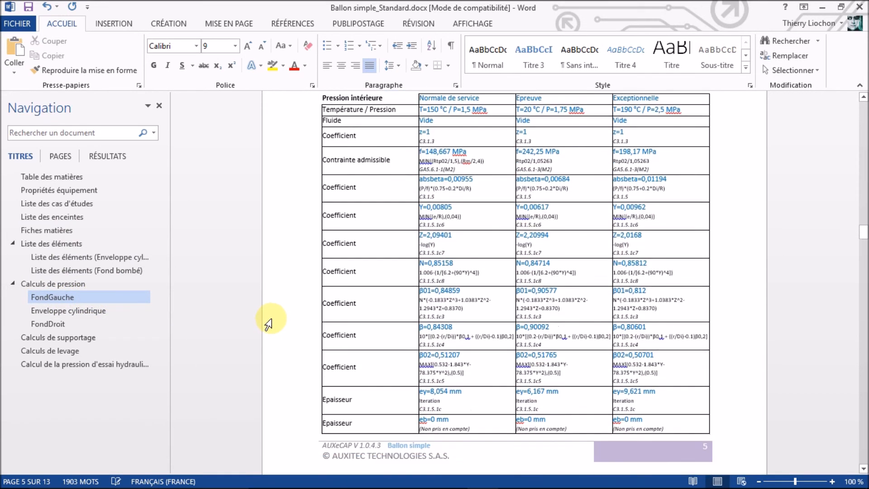
{"action": "scroll", "coordinate": [269, 324], "scroll_direction": "down", "scroll_amount": 2}
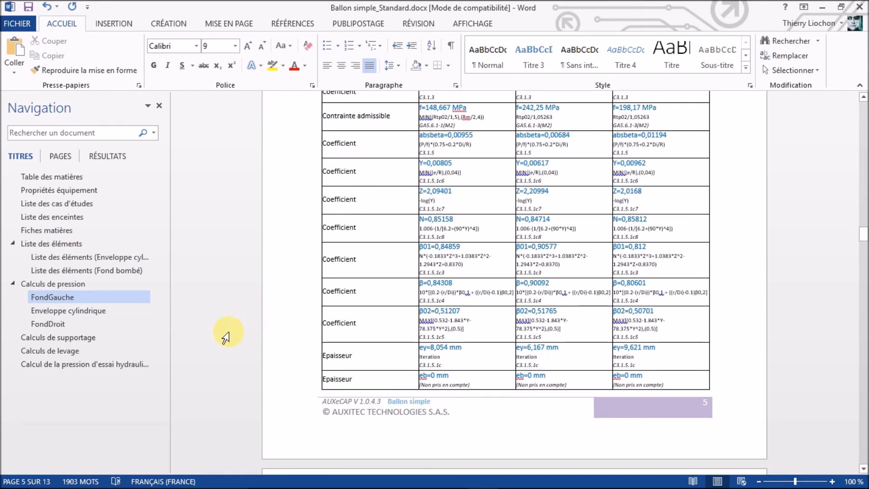
{"action": "left_click", "coordinate": [125, 364]}
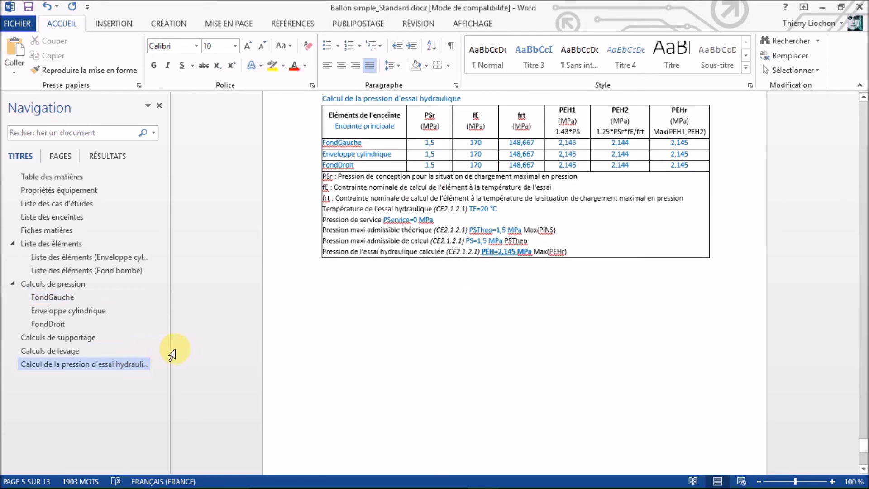